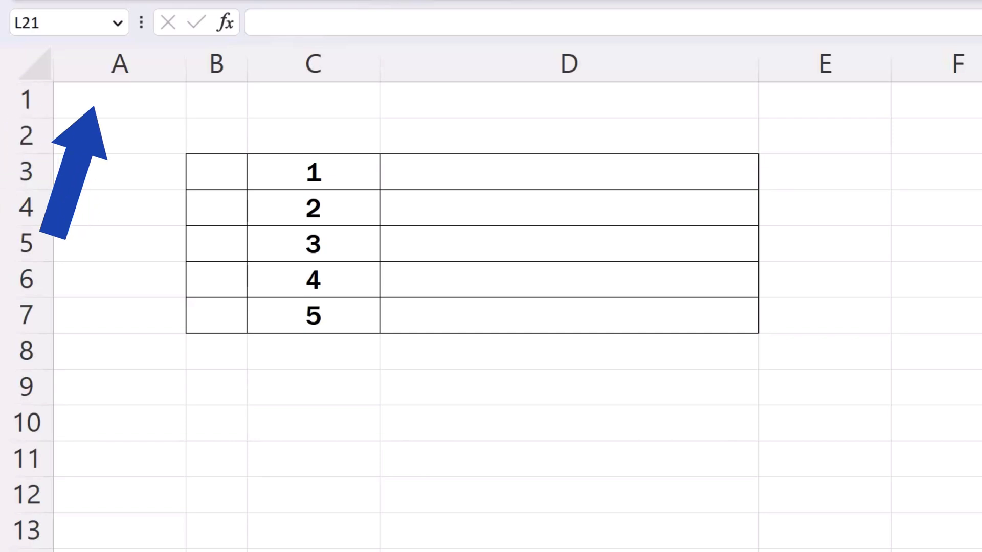
Step: Merge cells B3:B7 and enter the label 'Tasks' in the merged cell
drag(222, 180, 226, 310)
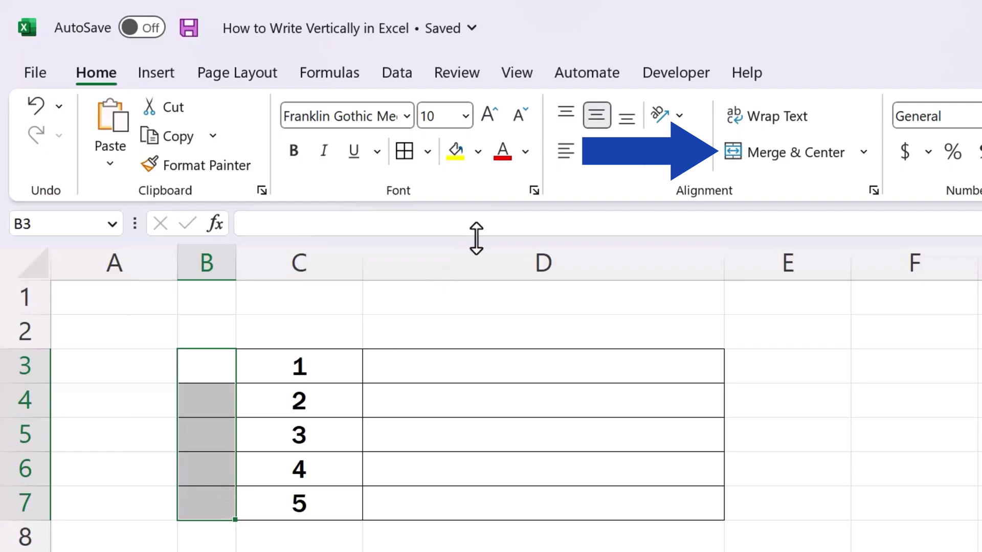
click(796, 154)
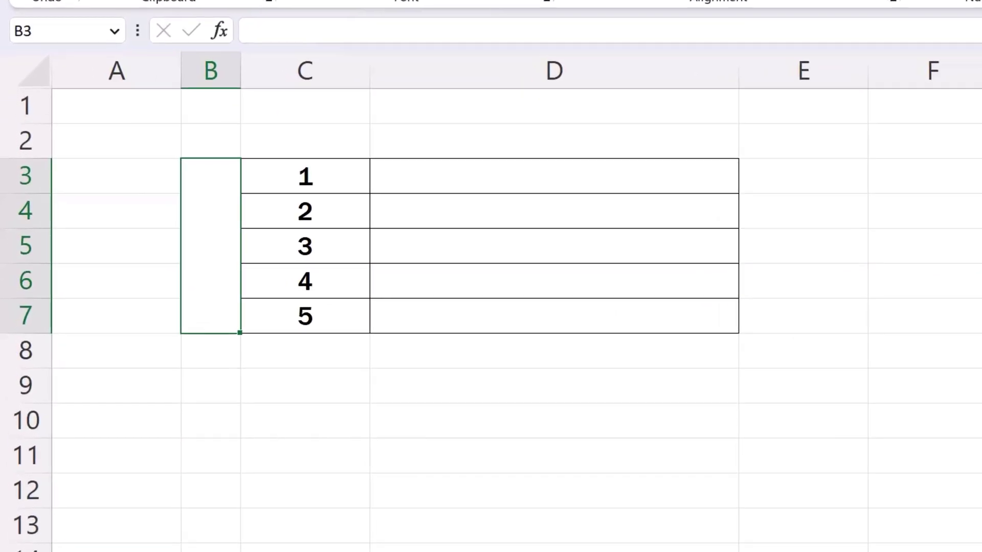
double_click(216, 291)
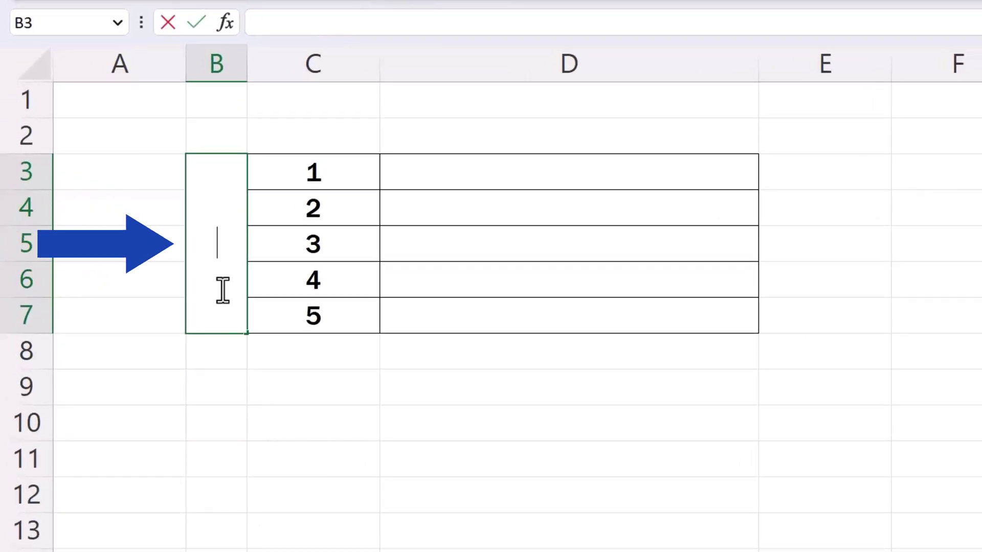
text(Tas)
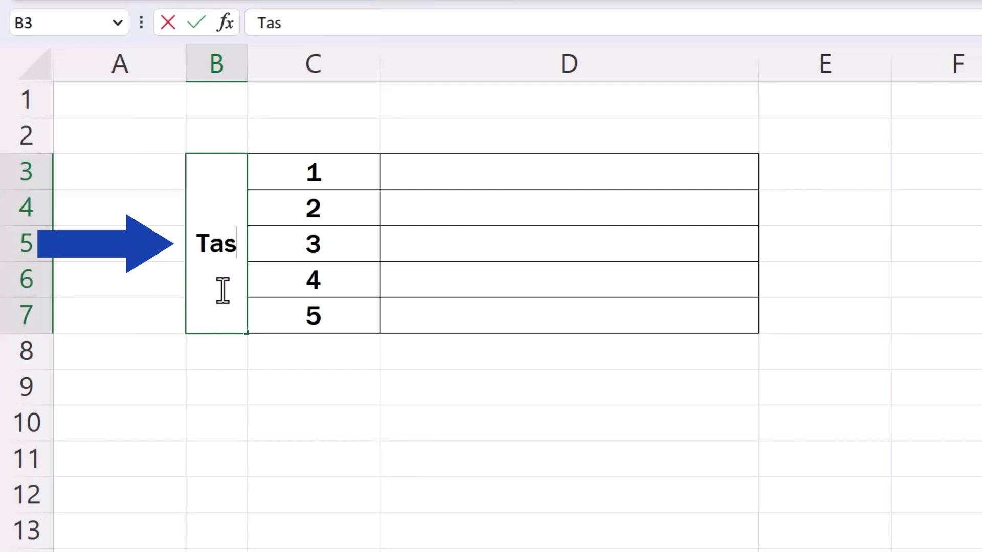
text(ks)
key(Return)
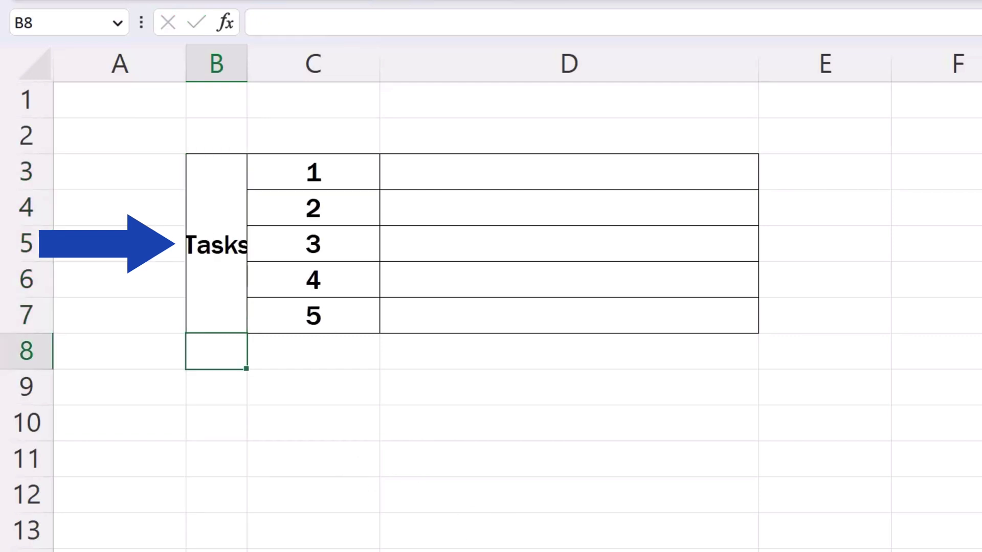
Step: Try stacked and rotated-up orientations for Tasks, then settle on Rotate Text Down
click(224, 259)
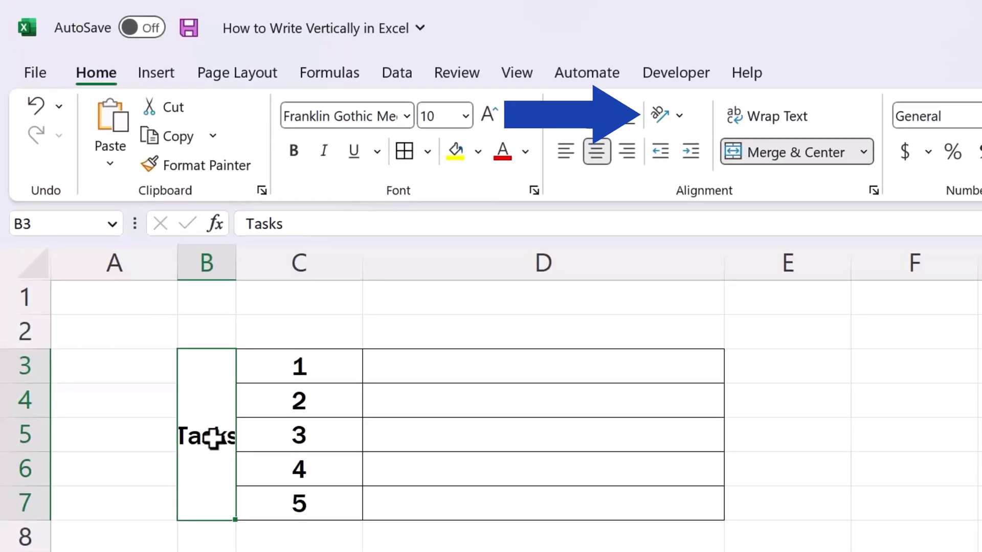
click(680, 116)
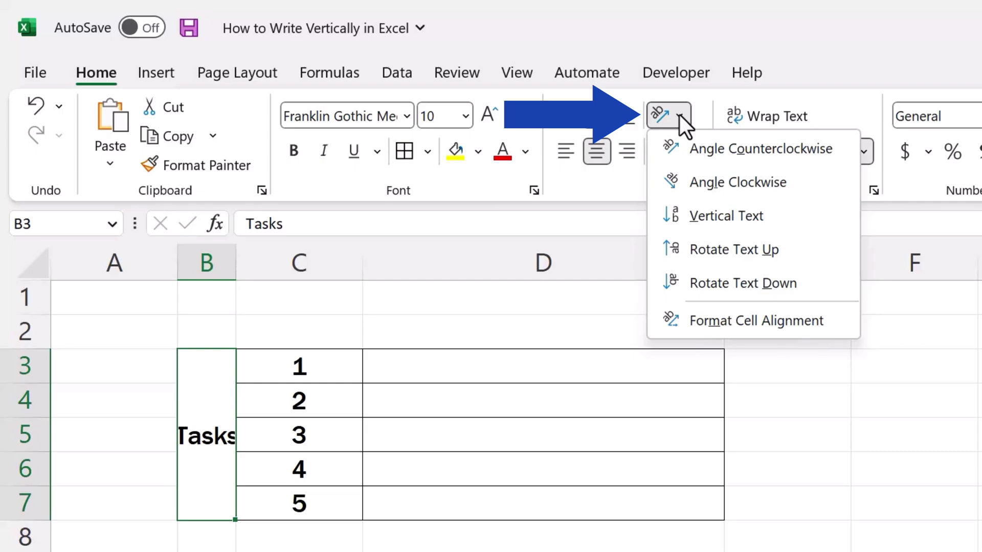
click(698, 213)
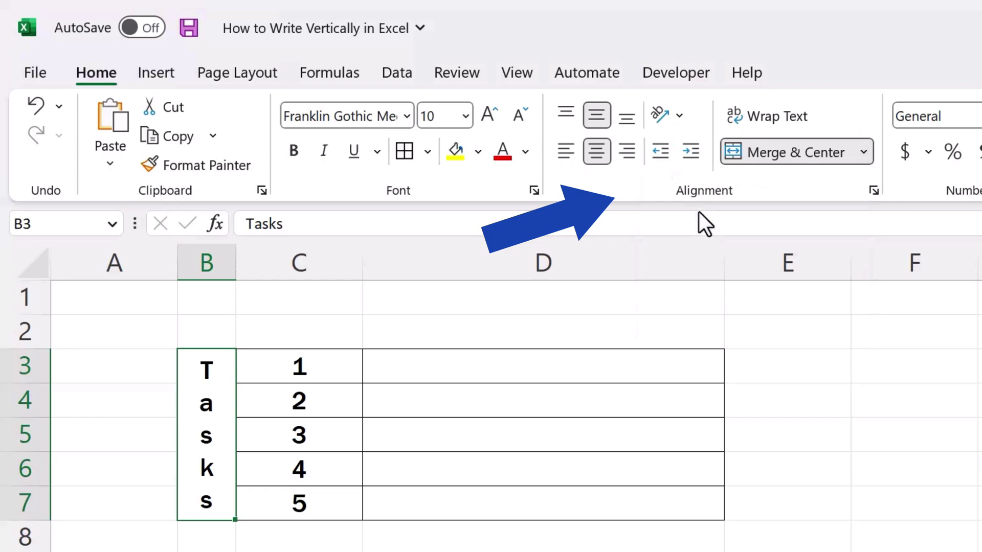
click(682, 121)
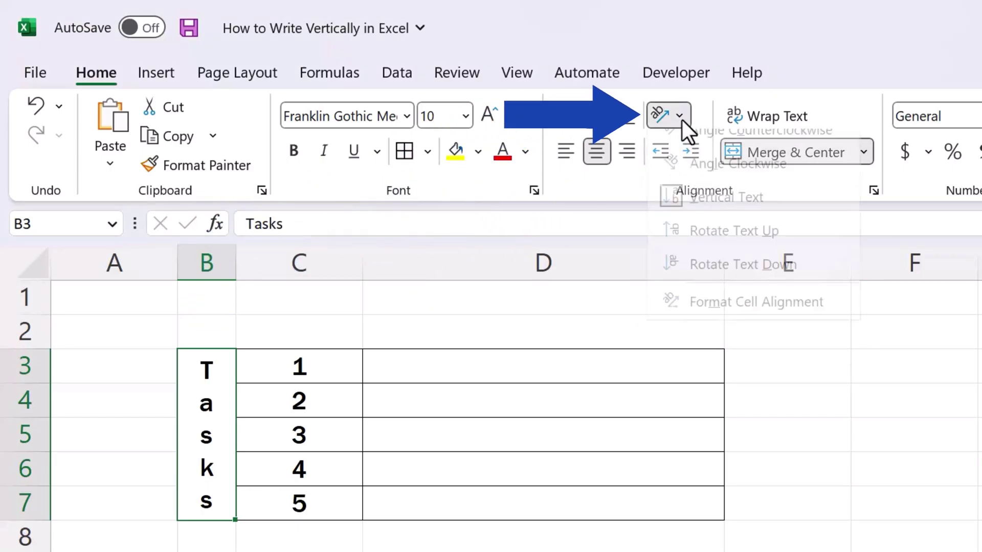
click(722, 246)
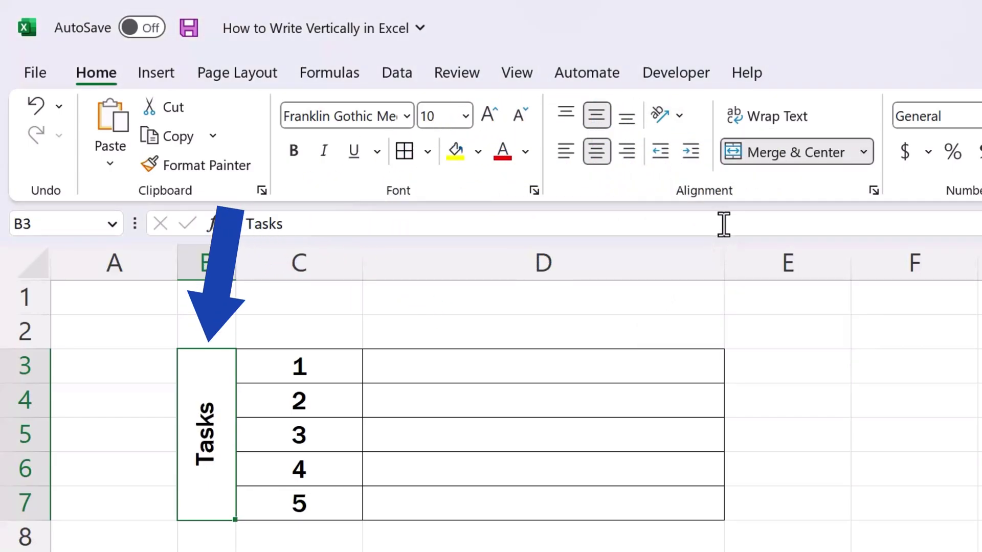
click(682, 123)
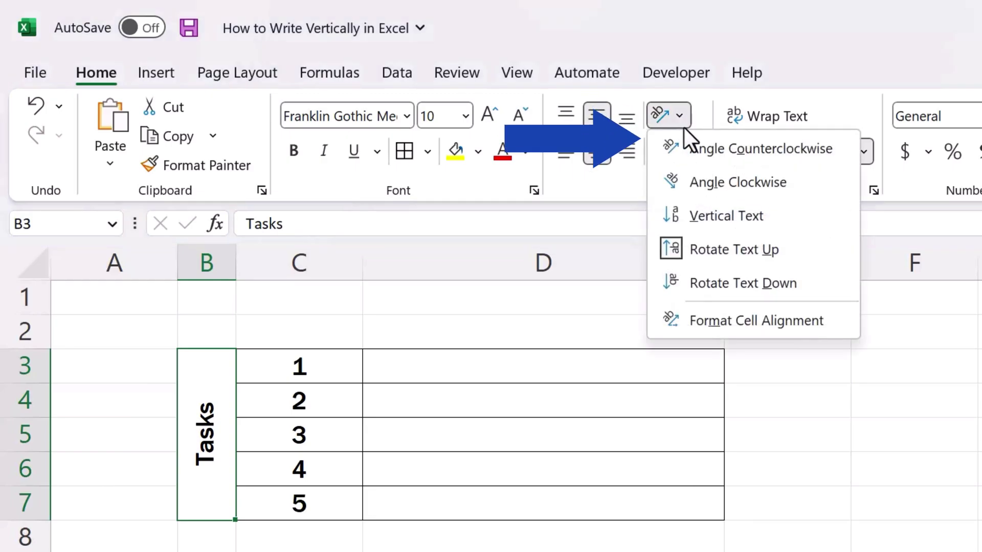
click(703, 280)
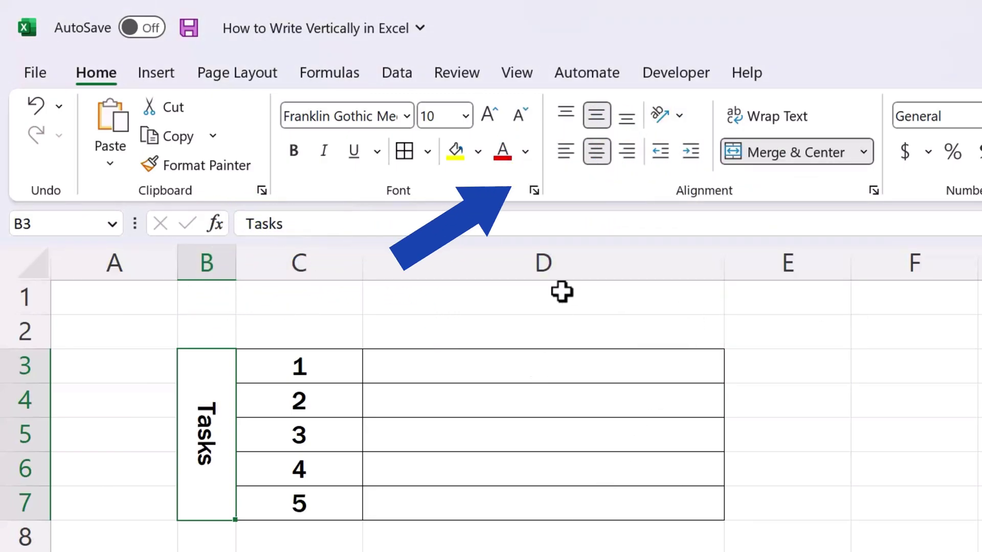
Step: Try top and bottom alignment, keep Tasks middle-aligned, and set it to 14 pt
click(566, 115)
click(597, 117)
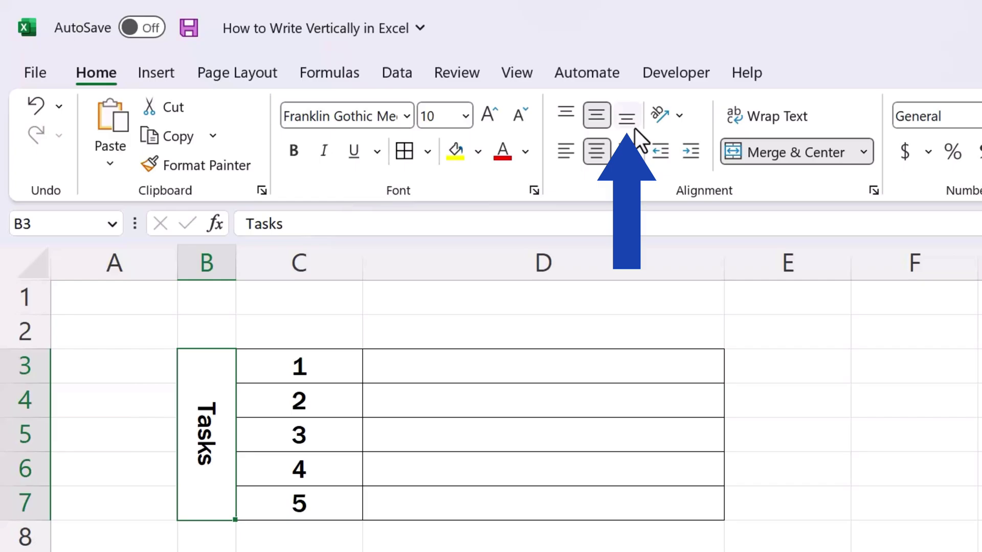
click(627, 116)
click(597, 116)
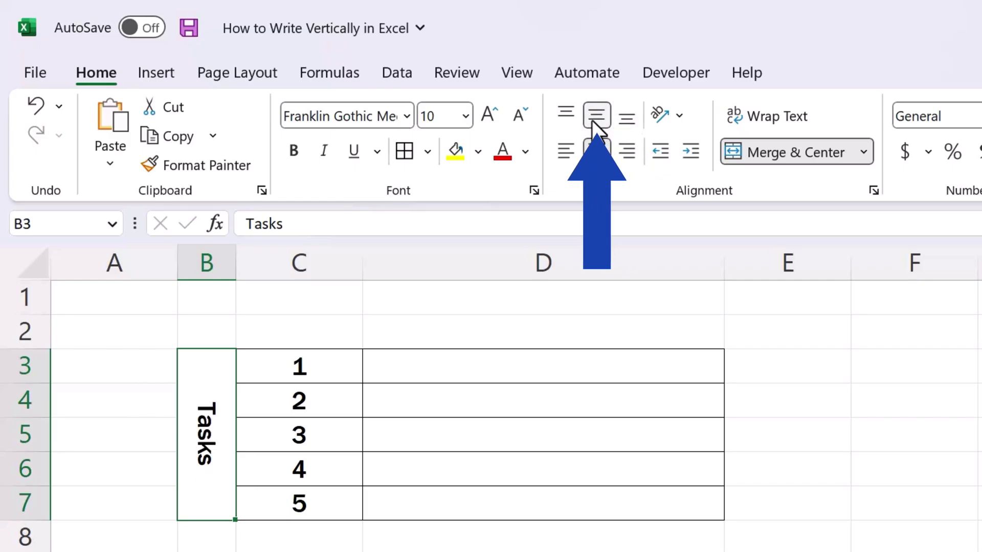
click(464, 117)
click(449, 295)
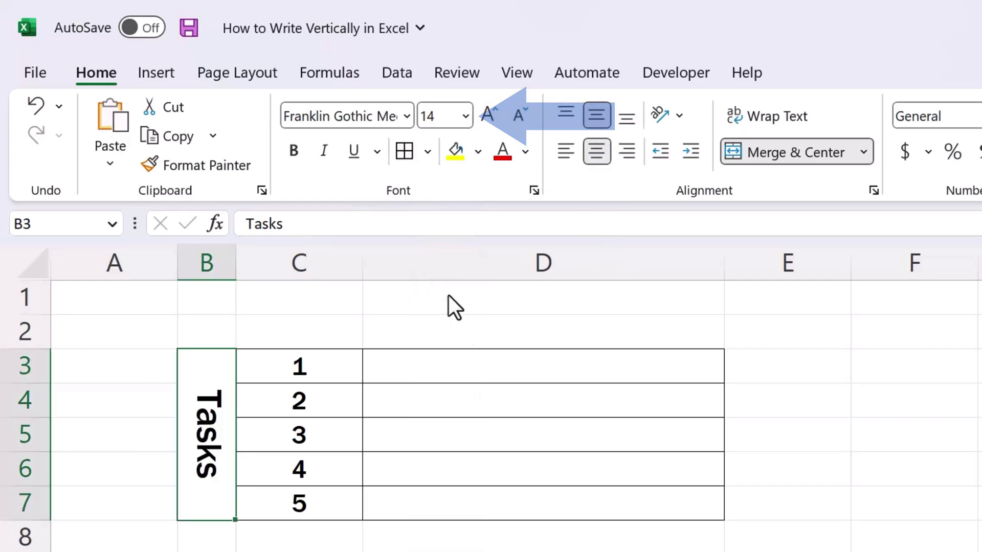